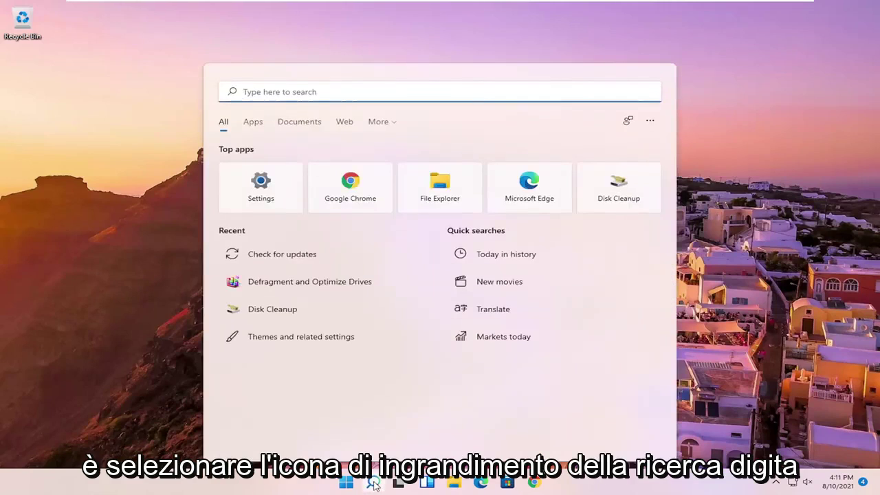
- Find and open Voice Recorder through the system search and allow it to access the microphone
text(voice )
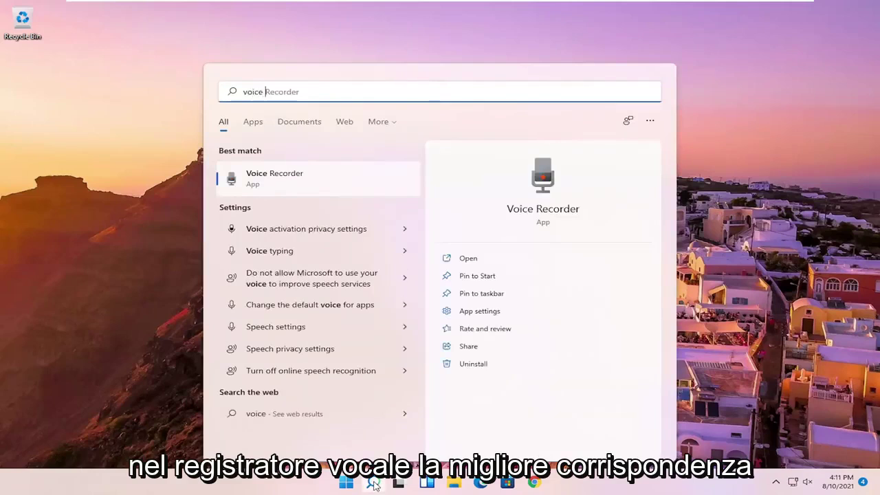
text(recorder)
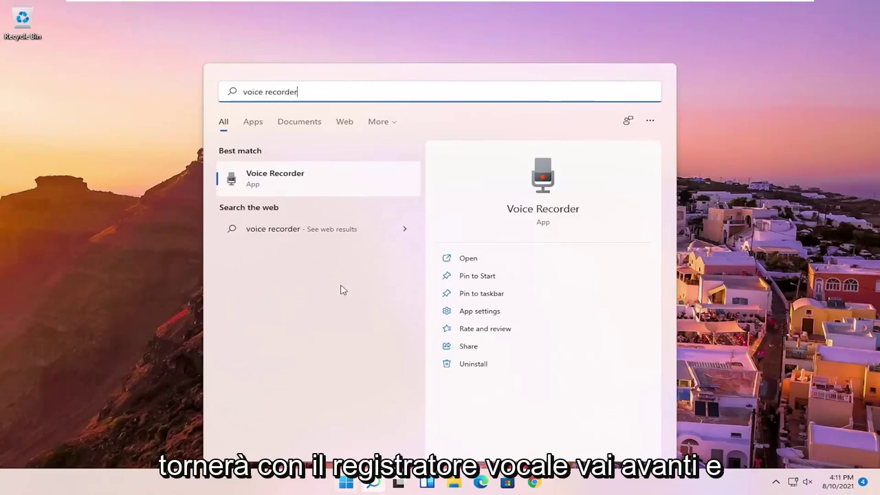
click(297, 180)
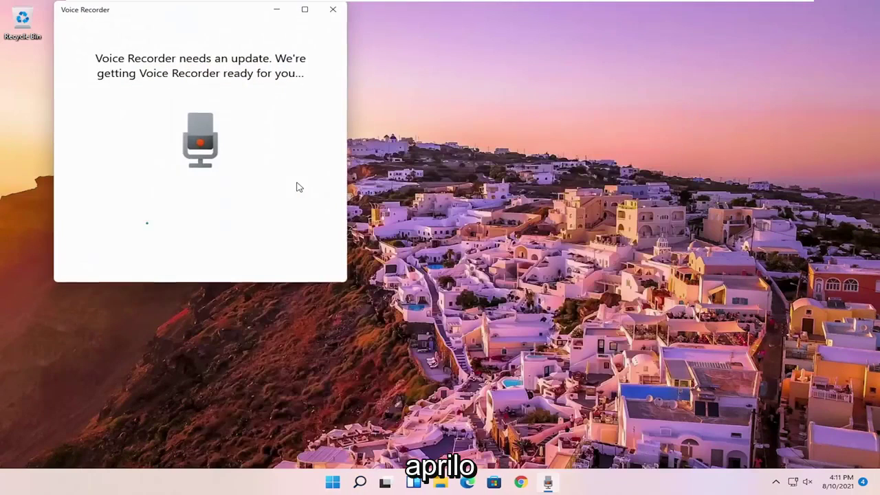
drag(220, 14, 440, 68)
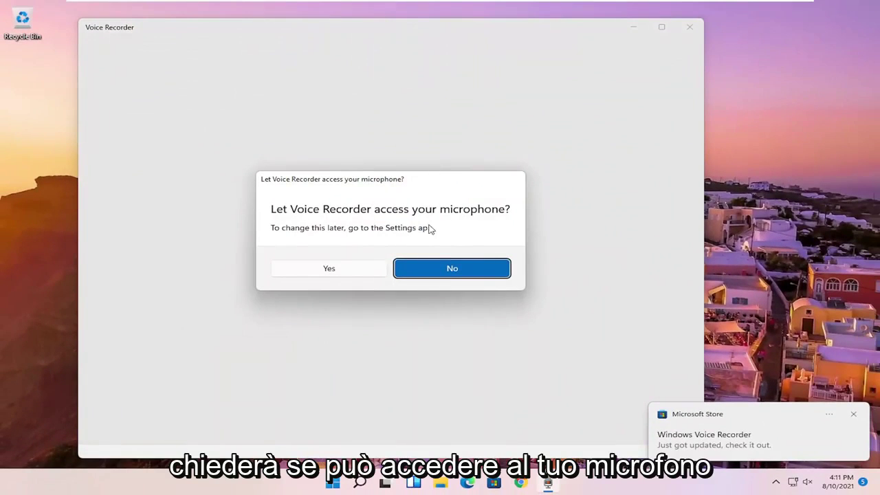
click(334, 273)
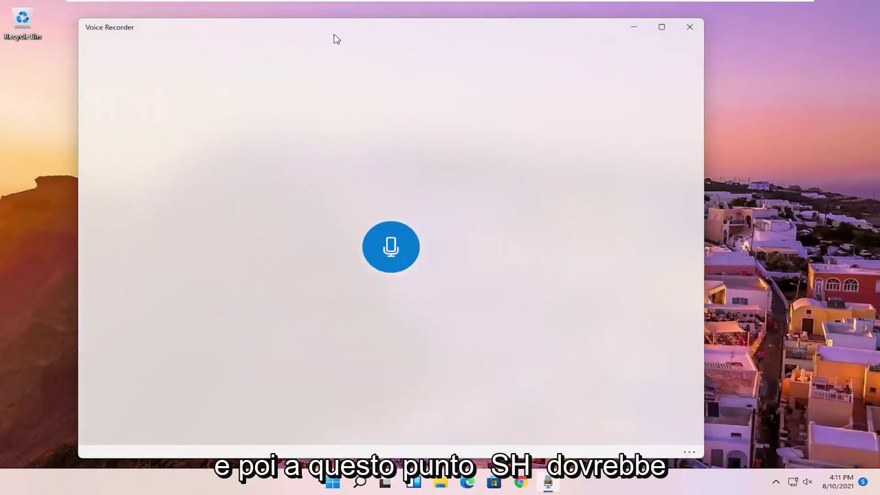
drag(335, 37, 380, 33)
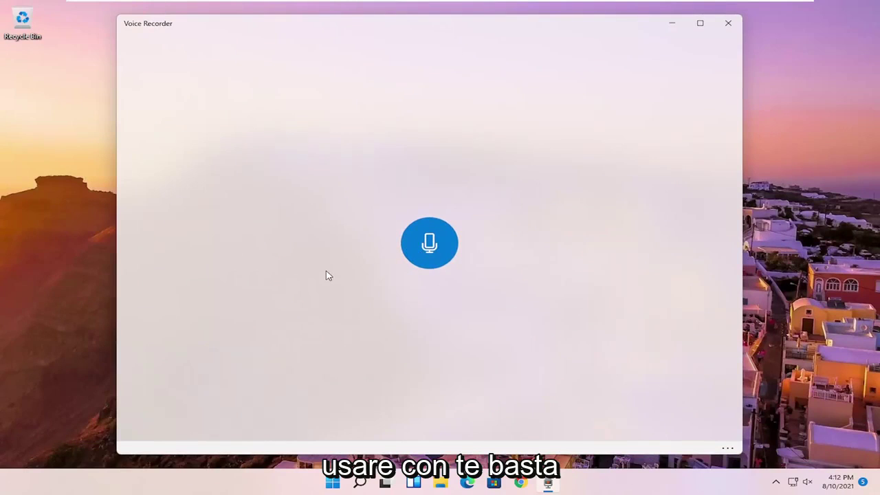
- Record an audio clip of about 13 seconds, adding markers at about 8, 10 and 11 seconds
click(426, 242)
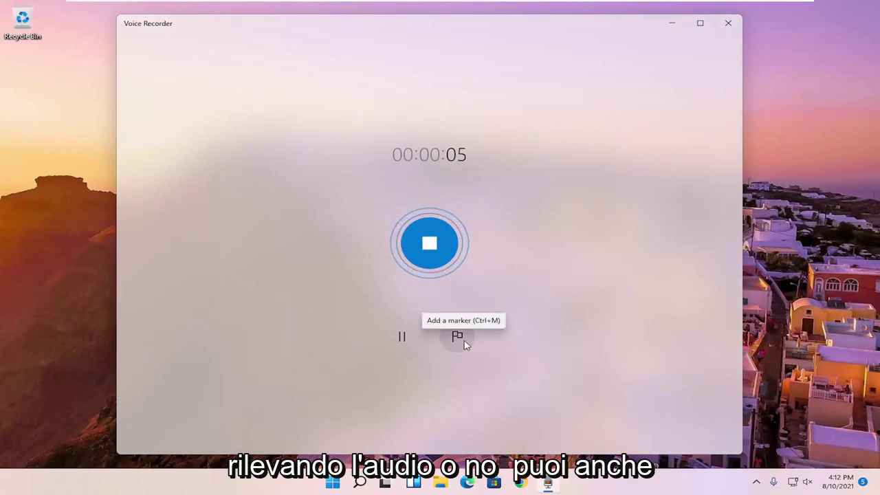
click(403, 341)
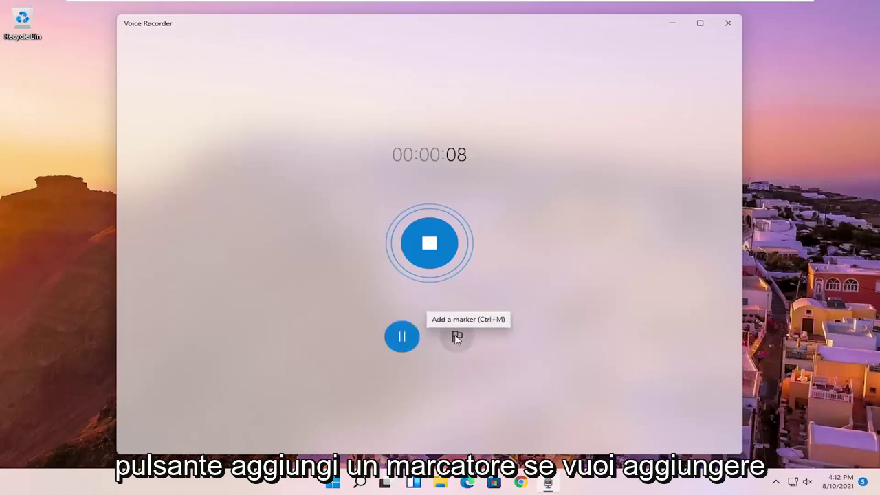
click(456, 331)
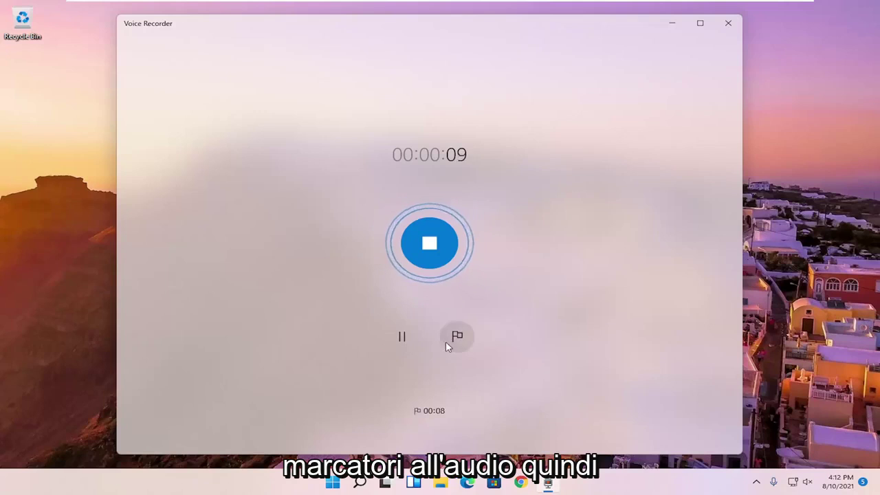
click(457, 341)
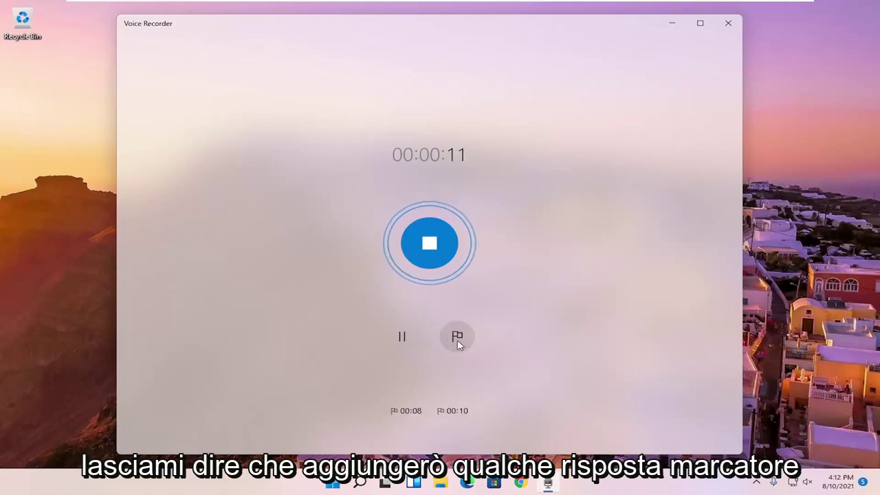
click(457, 337)
click(403, 344)
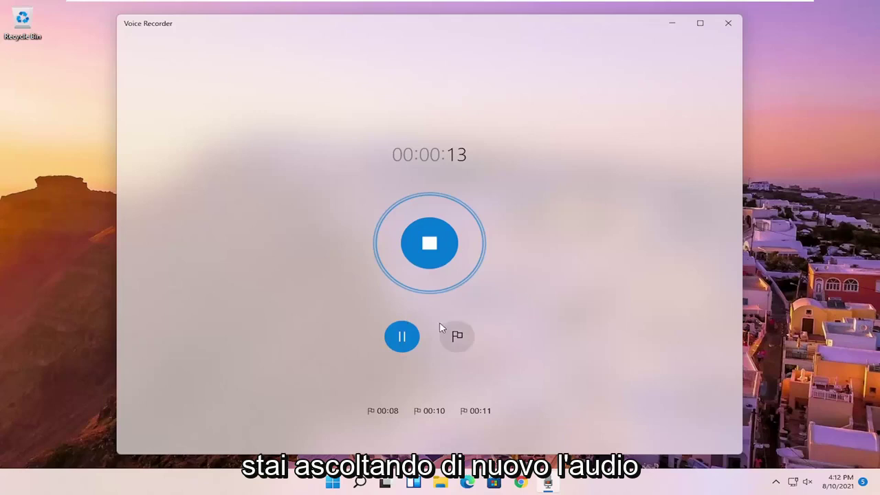
click(425, 245)
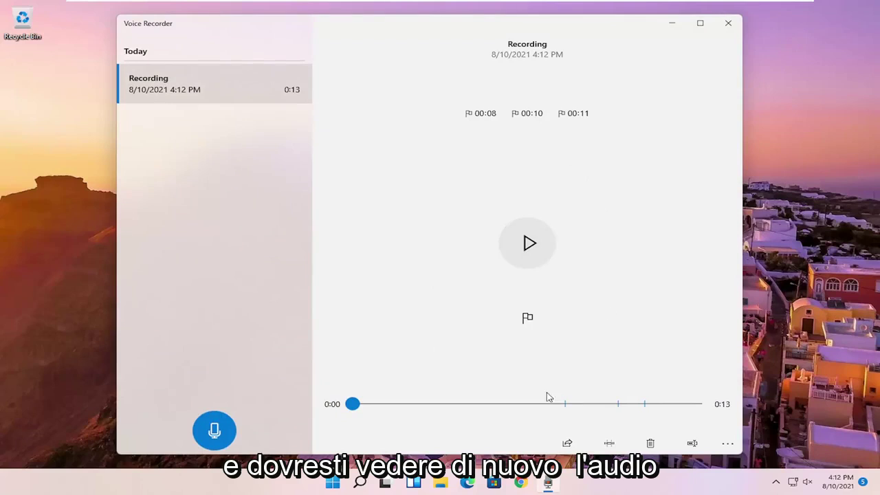
- Play back the new recording briefly and jump to its 00:11, 00:10 and 00:08 markers
click(533, 253)
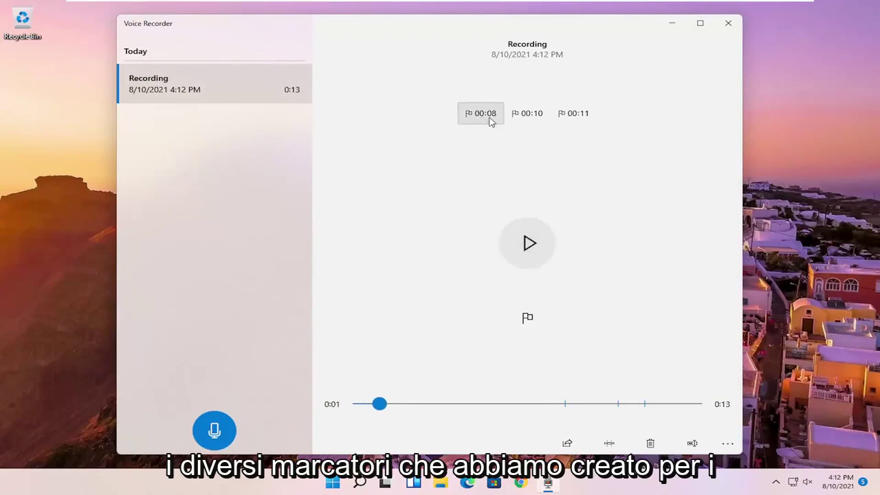
click(580, 117)
click(526, 115)
click(473, 117)
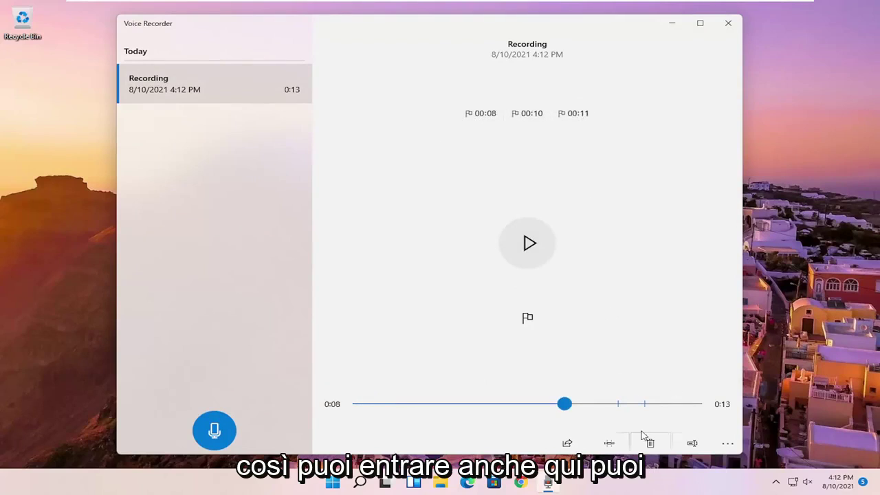
- Examine the recording's sharing options, including the nearby sharing choices, without sharing it
click(568, 444)
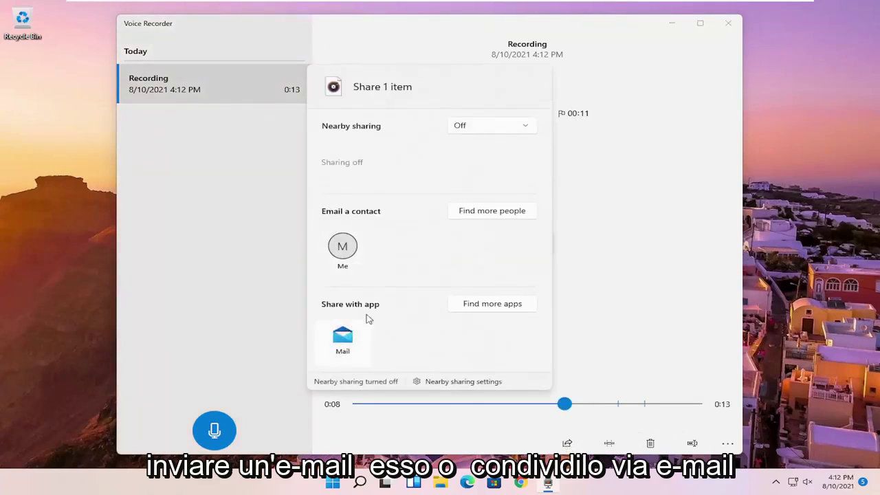
click(476, 128)
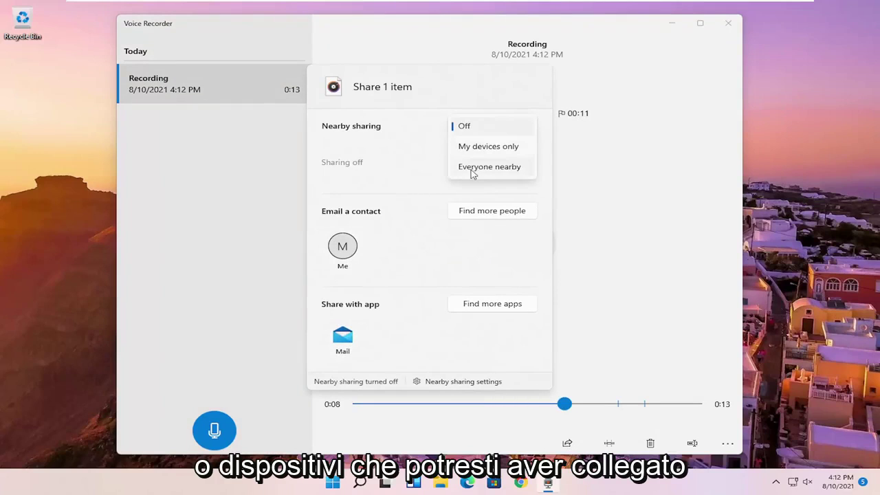
click(606, 267)
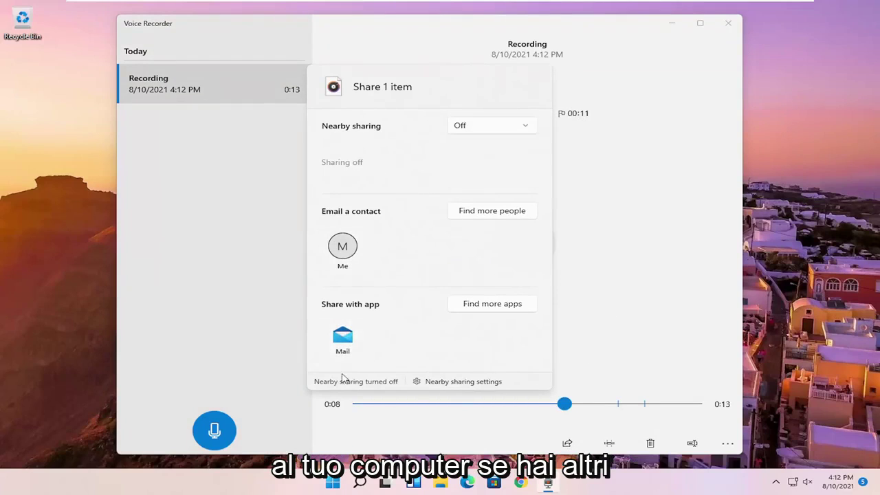
click(212, 304)
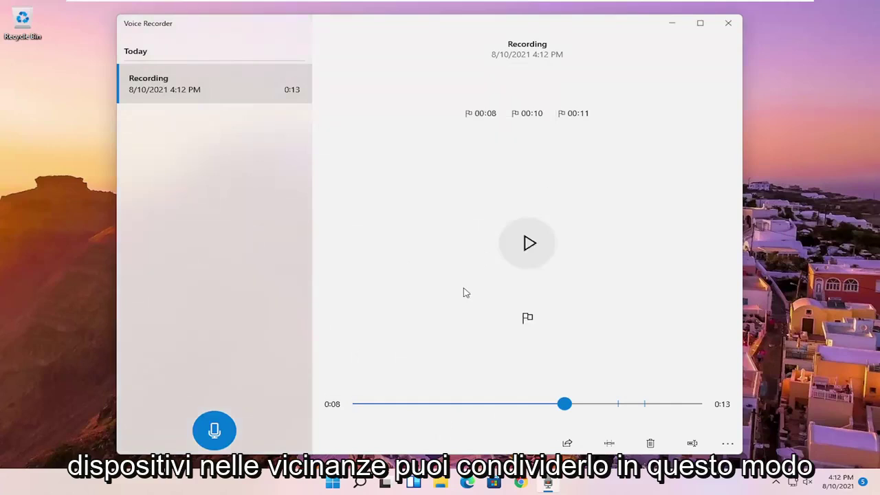
click(613, 447)
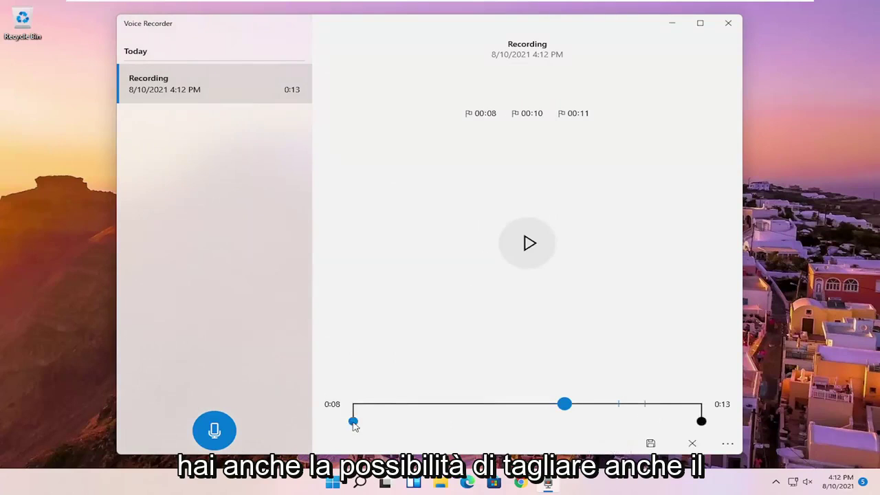
mouse_move(356, 428)
mouse_down()
mouse_move(377, 424)
mouse_move(353, 423)
mouse_up()
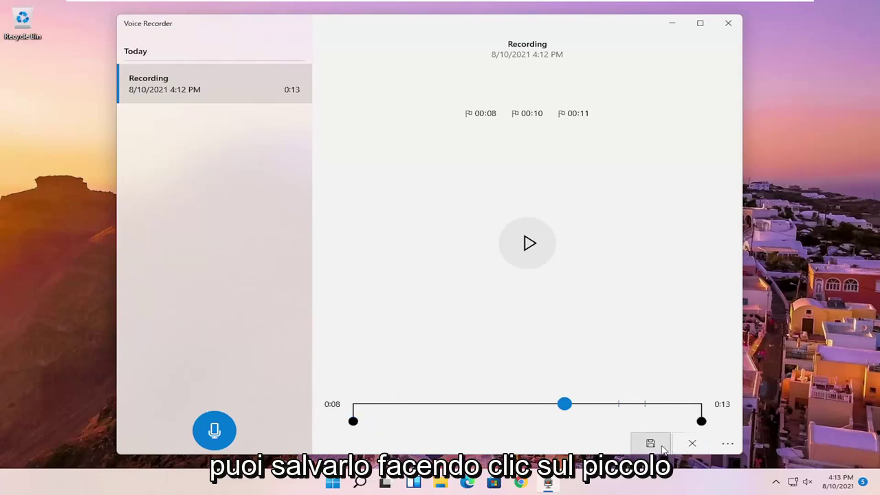
click(692, 443)
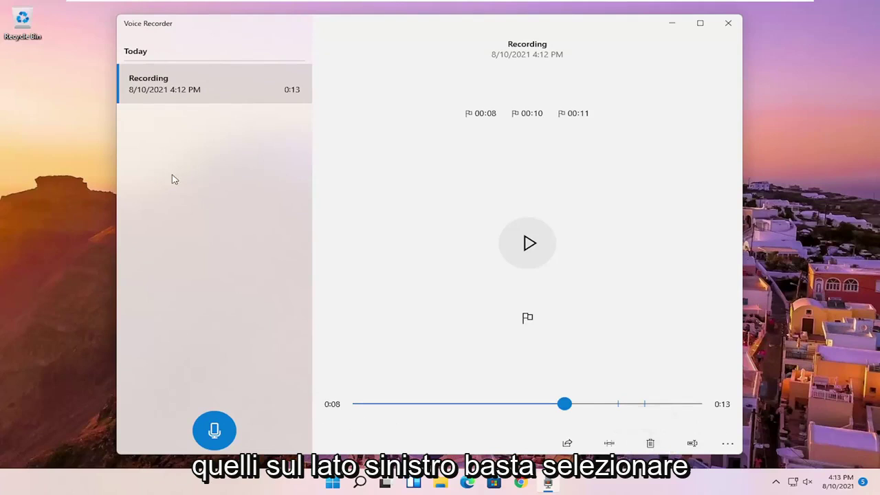
- Rename the recording as "What The Clip Is"
key(space)
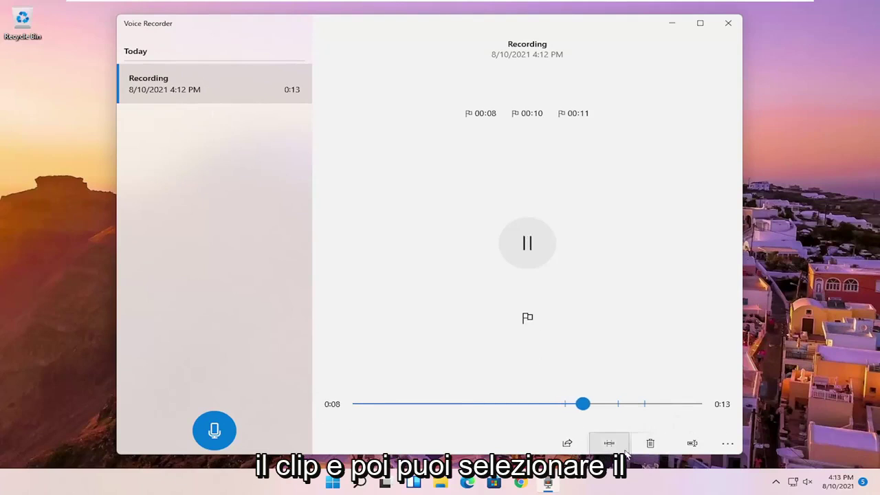
click(692, 443)
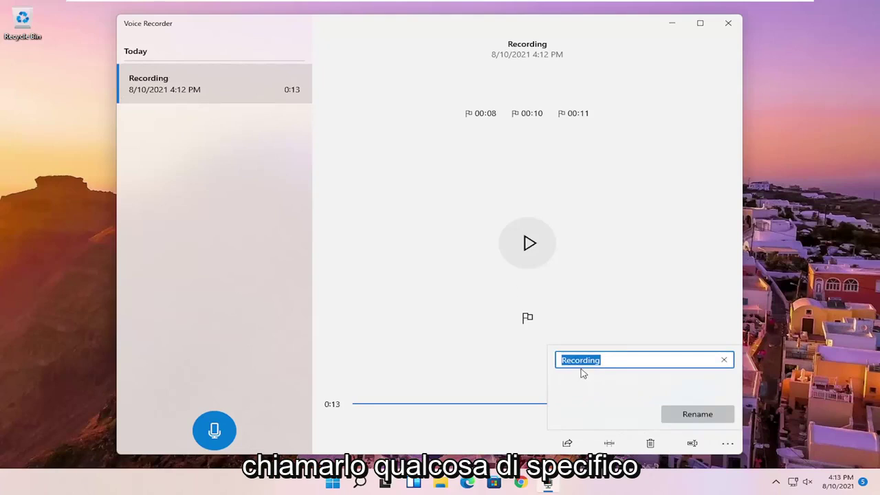
key(BackSpace)
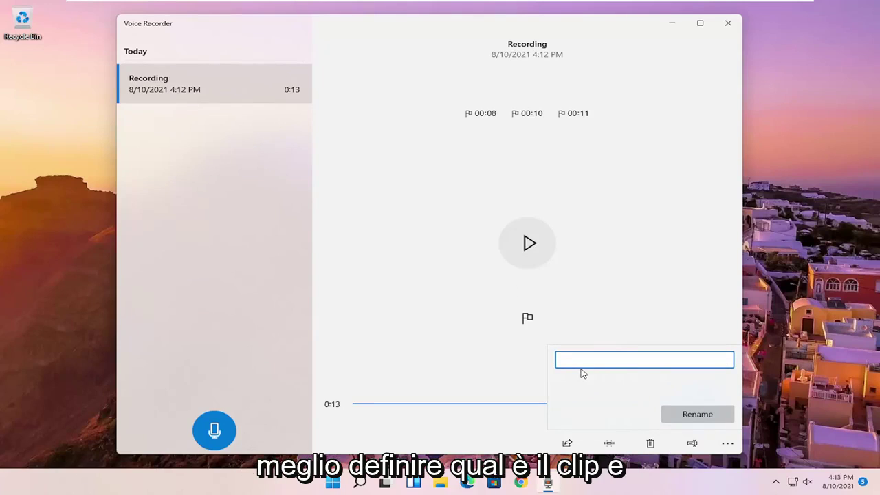
text(What The Clip Is)
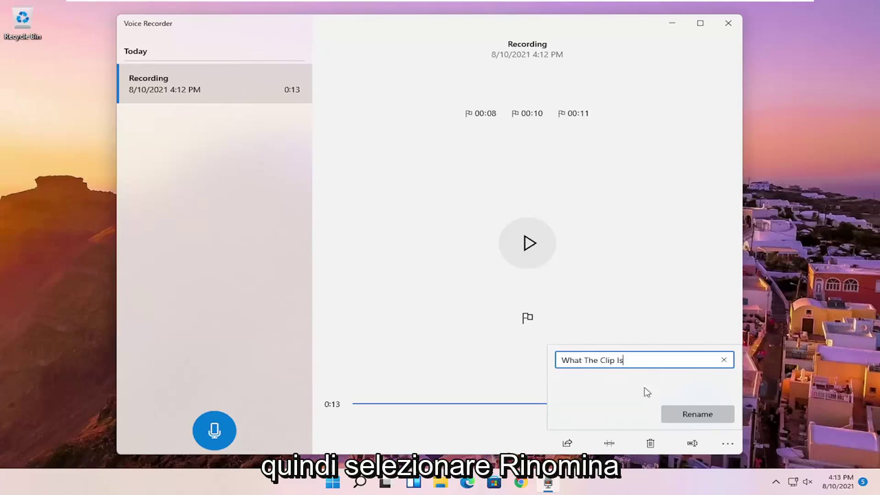
click(700, 414)
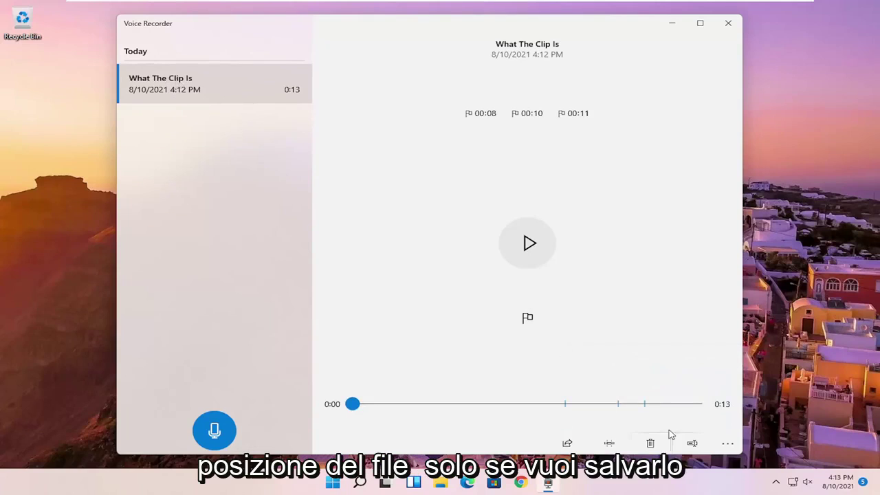
- Open the file location of the renamed recording
click(729, 444)
click(732, 444)
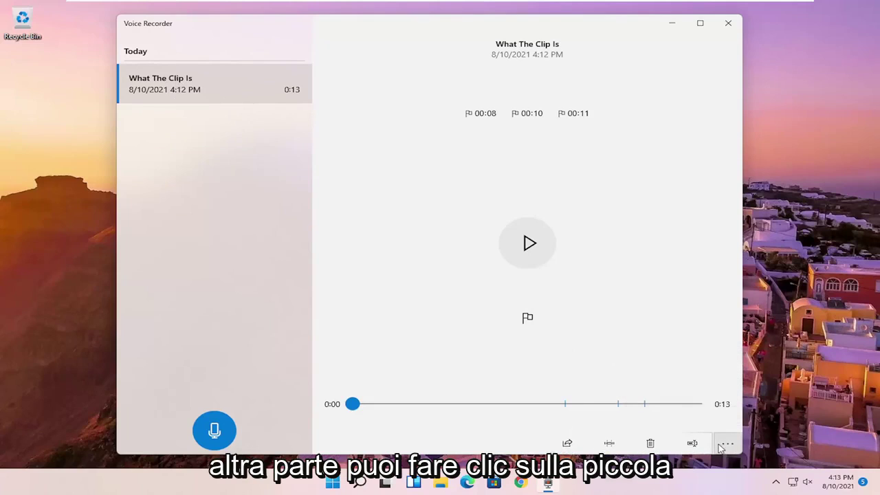
click(729, 446)
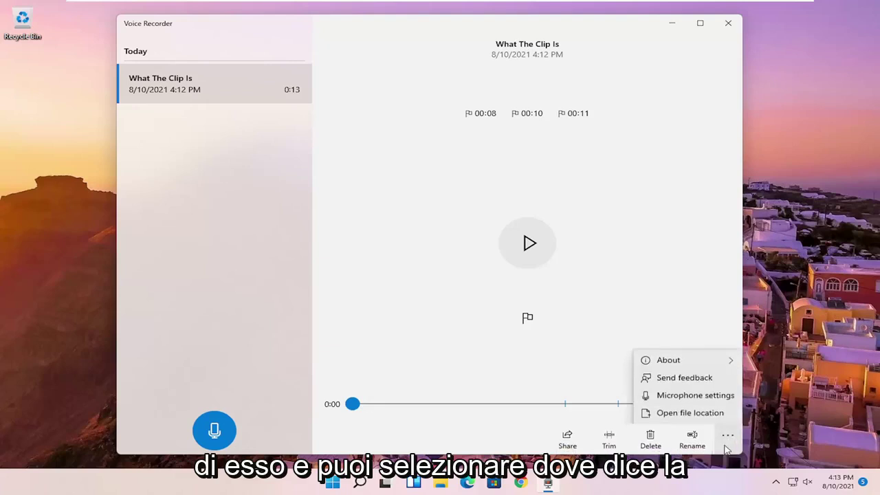
click(694, 412)
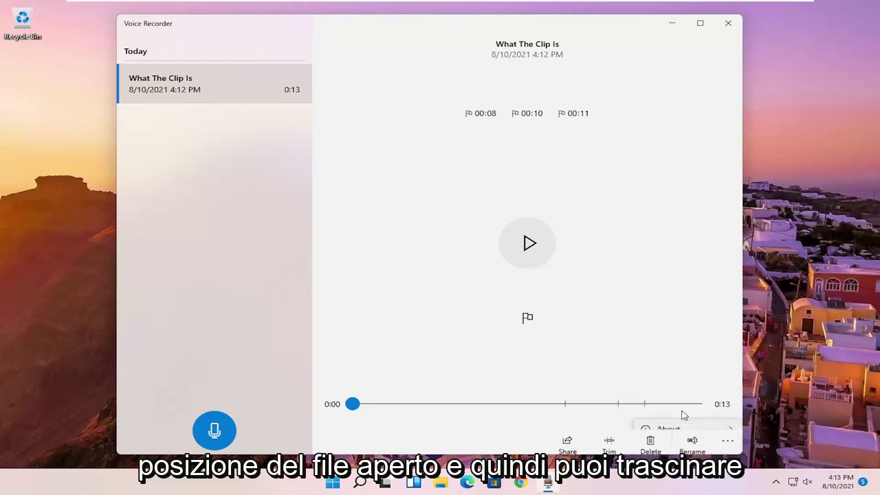
- Check the file type of "What The Clip Is" in its properties, then close the properties and the folder window
drag(242, 178, 278, 196)
right_click(251, 180)
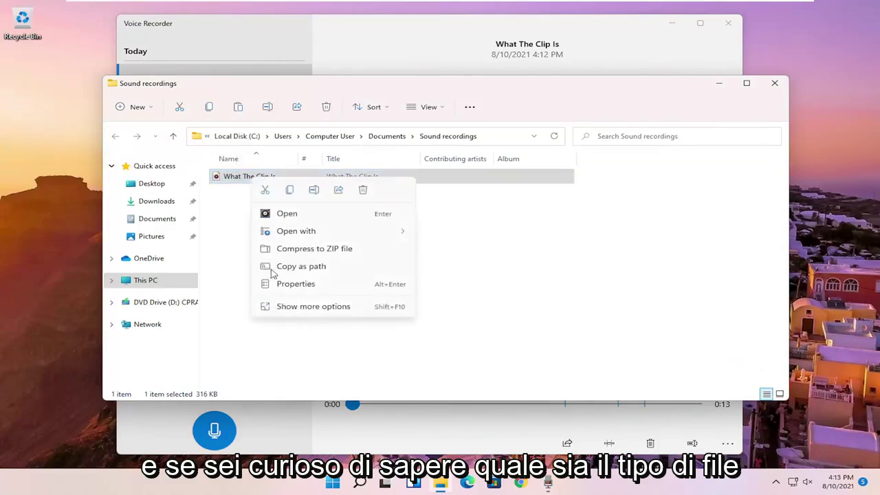
click(290, 284)
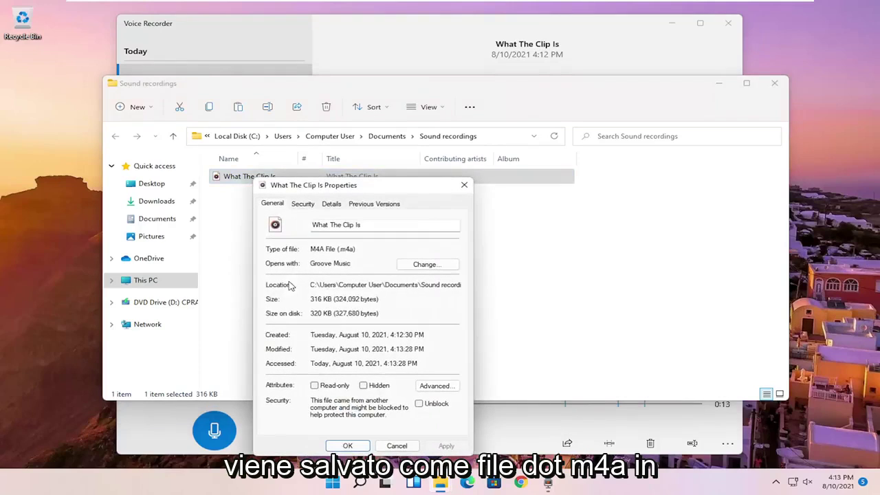
click(464, 185)
click(775, 83)
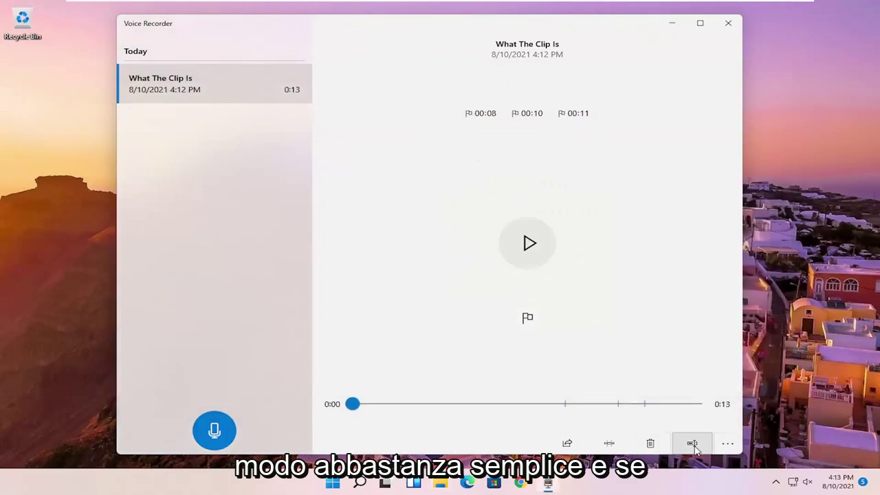
- Open the microphone settings from Voice Recorder and review which apps are allowed microphone access
click(733, 445)
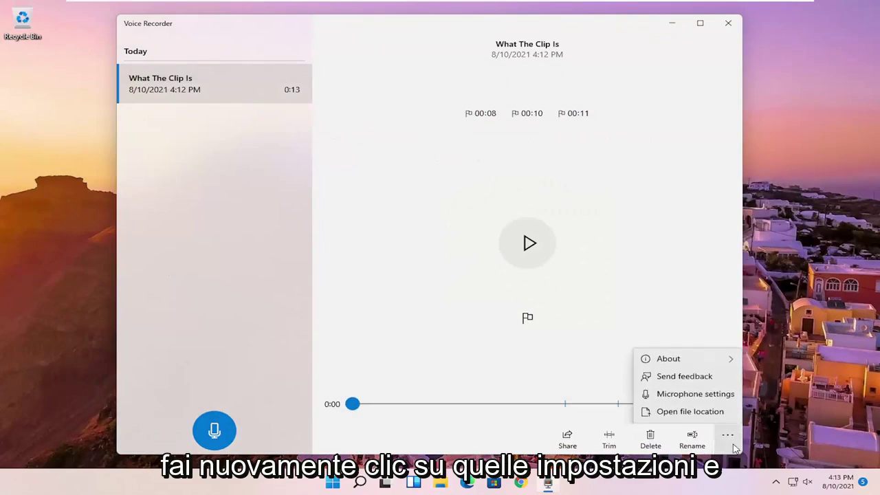
click(696, 394)
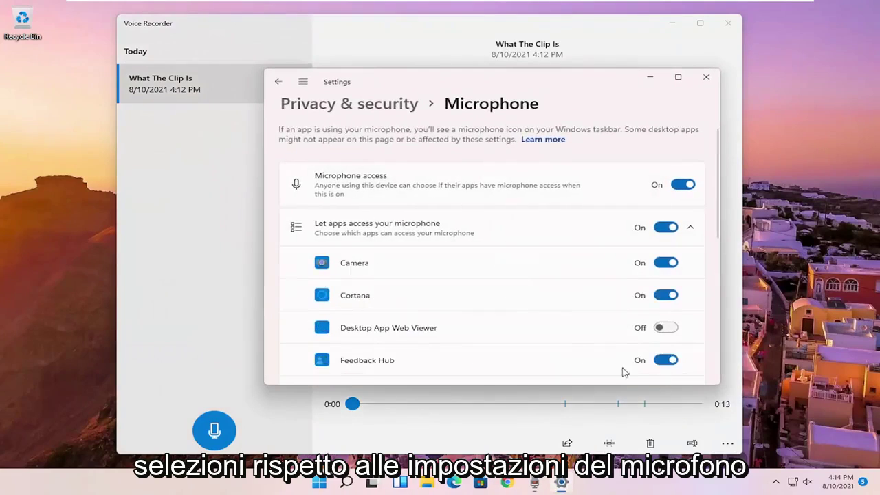
scroll(418, 266, down, 5)
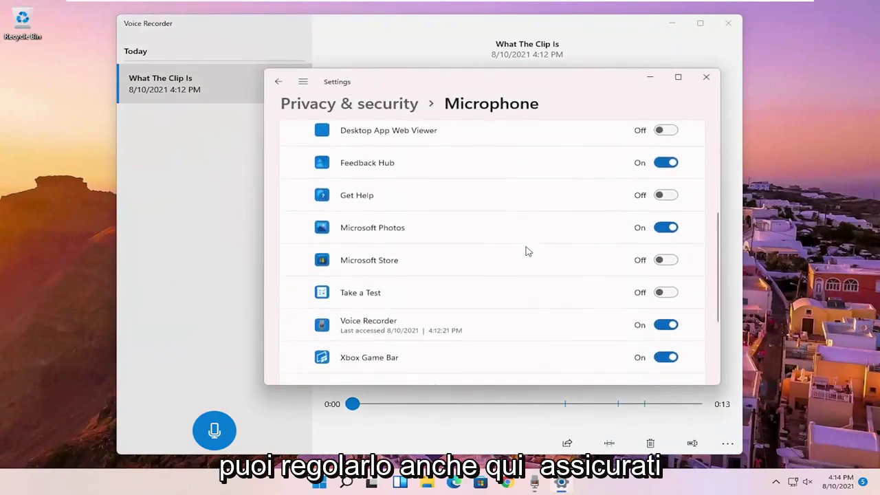
- Check the microphone access entries for Voice Recorder and desktop apps, then close the settings and Voice Recorder
scroll(550, 289, down, 1)
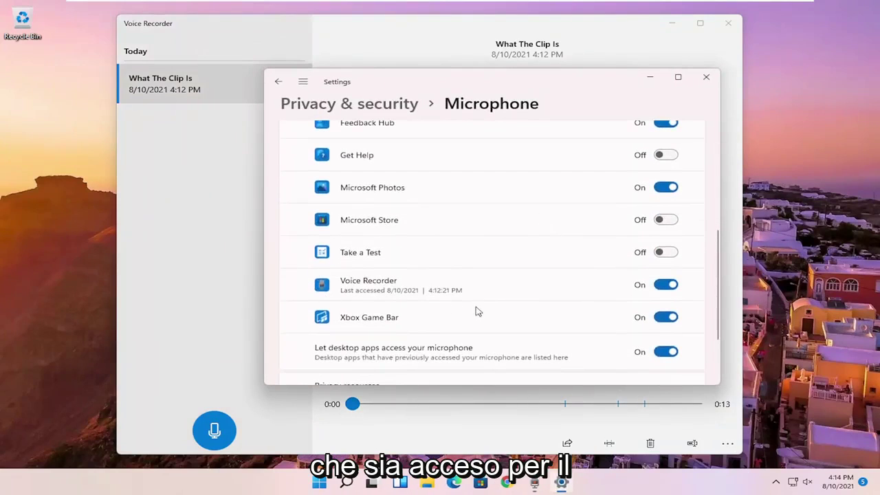
scroll(468, 302, down, 3)
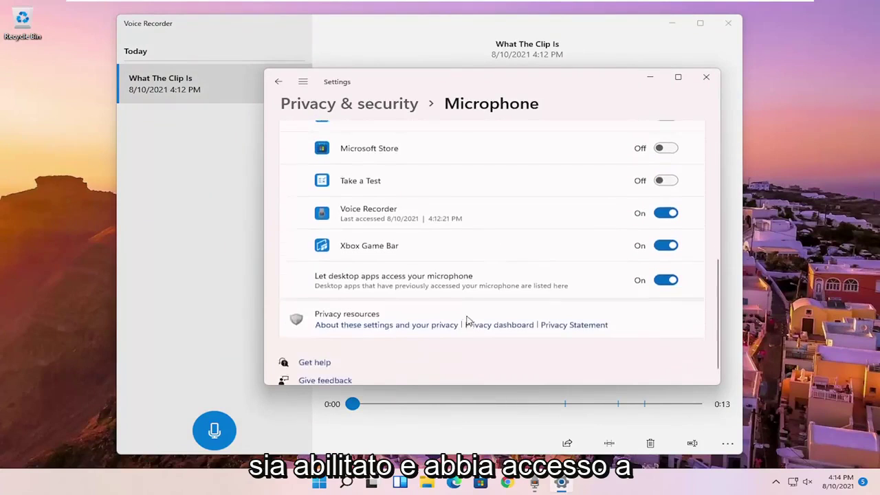
click(707, 78)
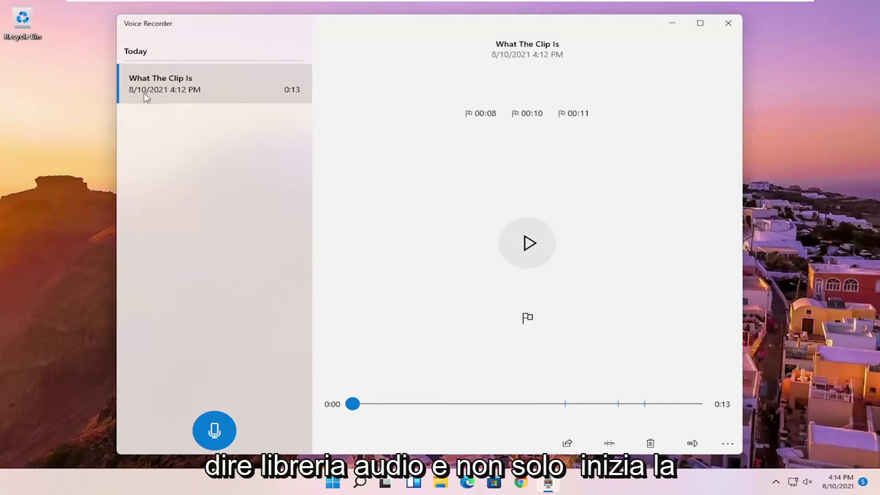
click(728, 22)
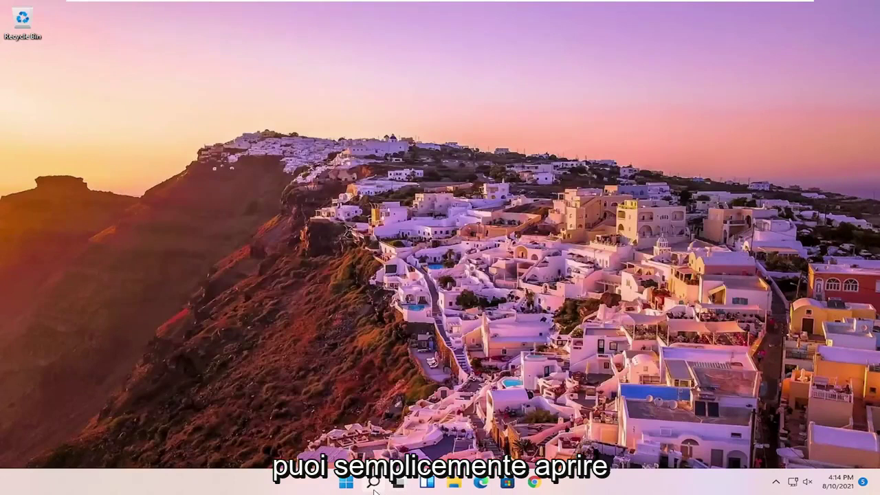
- Search Windows for "audio" and open Voice Recorder from the results
click(374, 490)
text(audio)
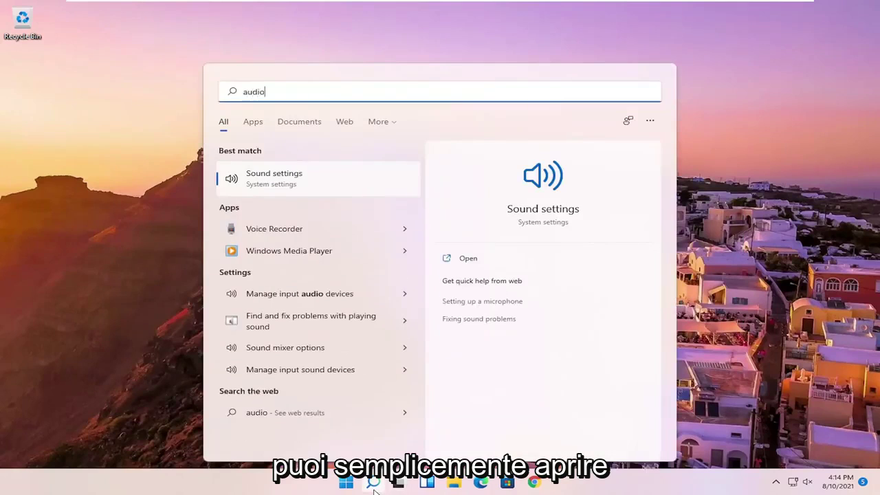
click(307, 230)
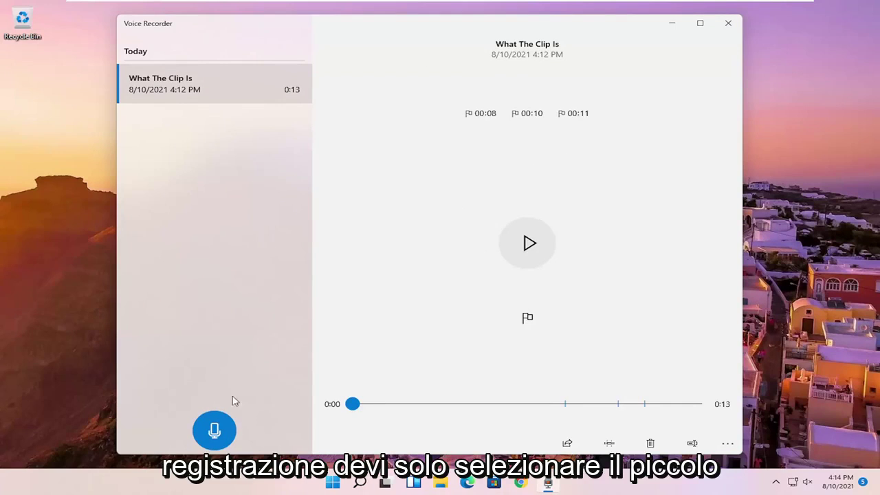
- Record a second clip about 2 seconds long, then close Voice Recorder
click(215, 431)
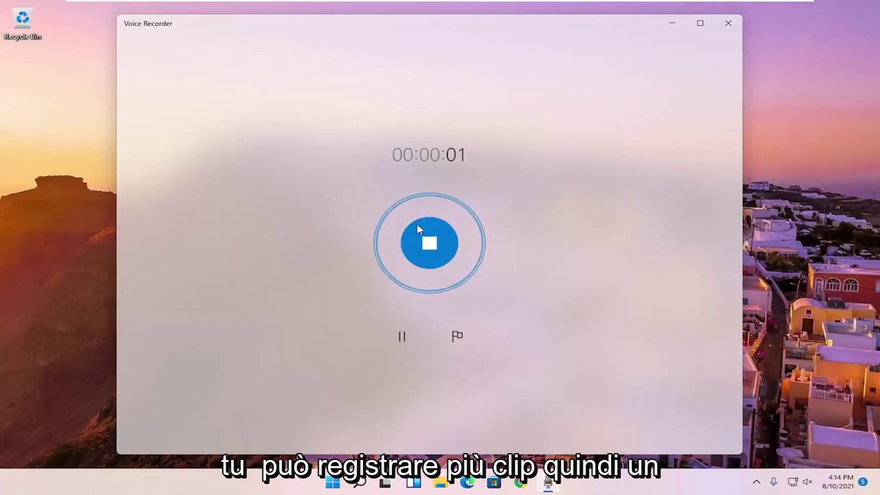
click(433, 244)
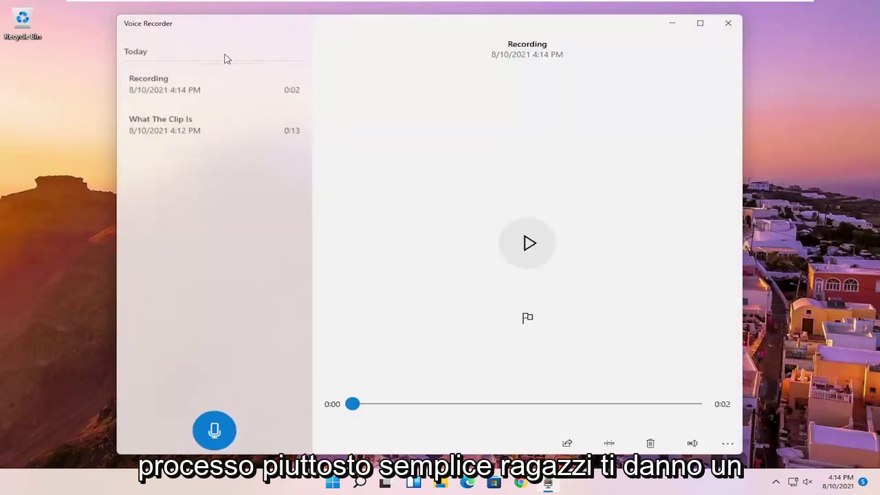
click(729, 23)
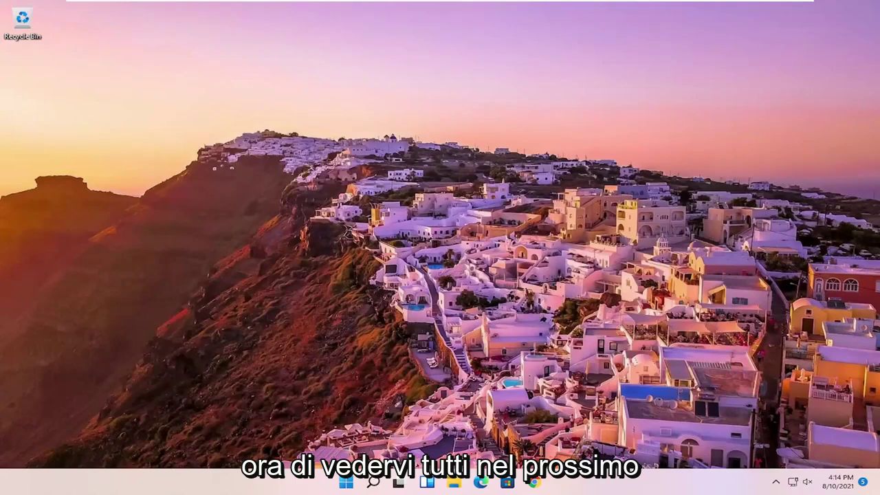